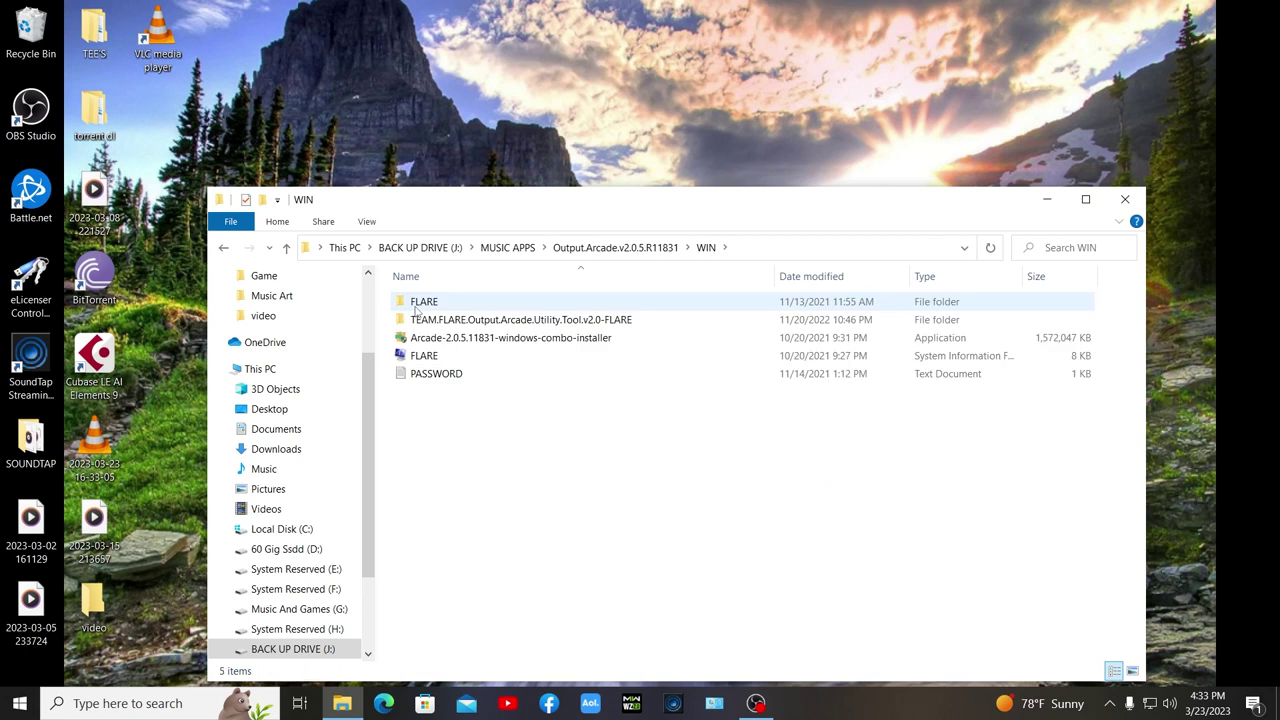
Select the PASSWORD text file in the Output.Arcade.v2.0.5 WIN folder.
click(436, 374)
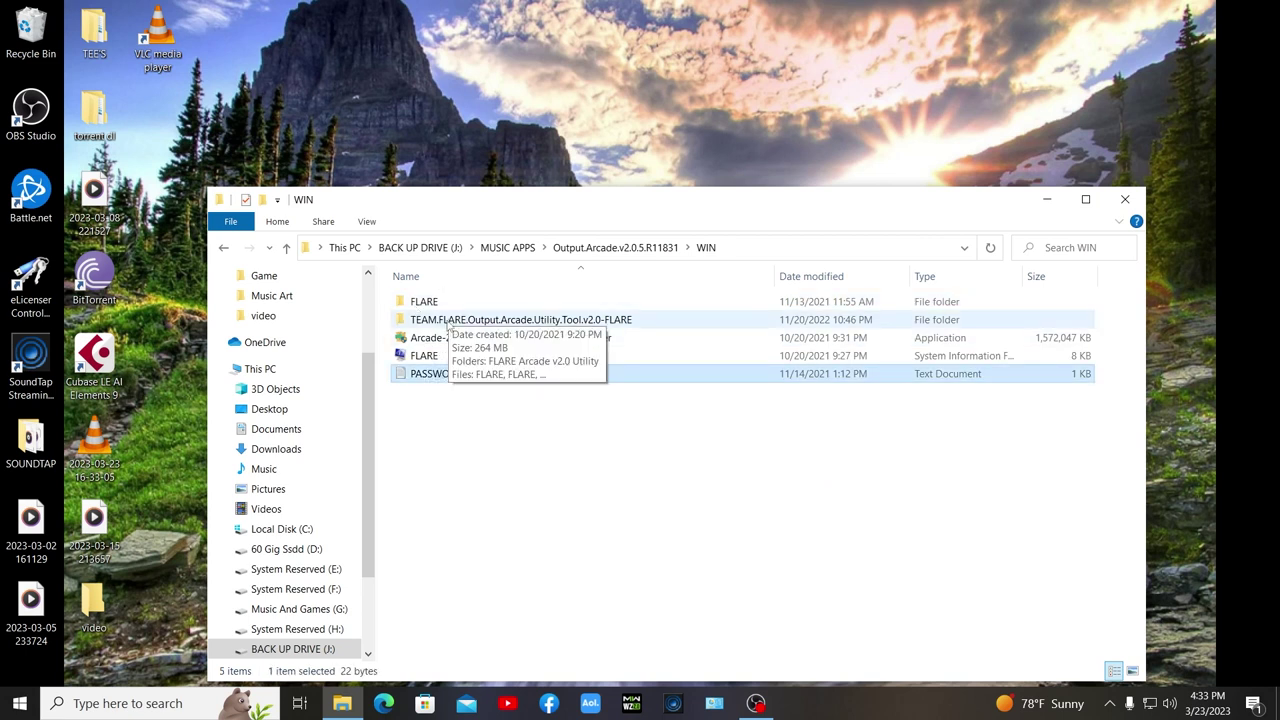
Run the Arcade 2.0.5 combo installer and install it with the default plugin folders.
click(455, 341)
double_click(453, 342)
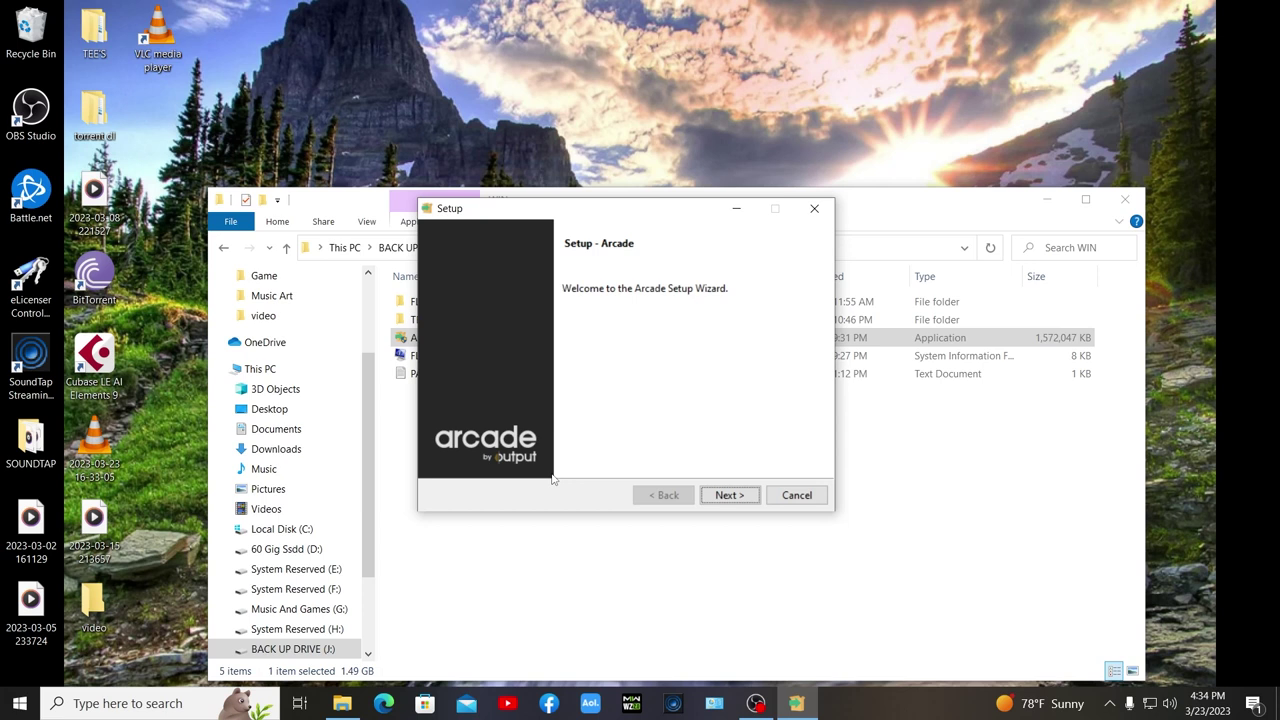
click(732, 497)
click(732, 497)
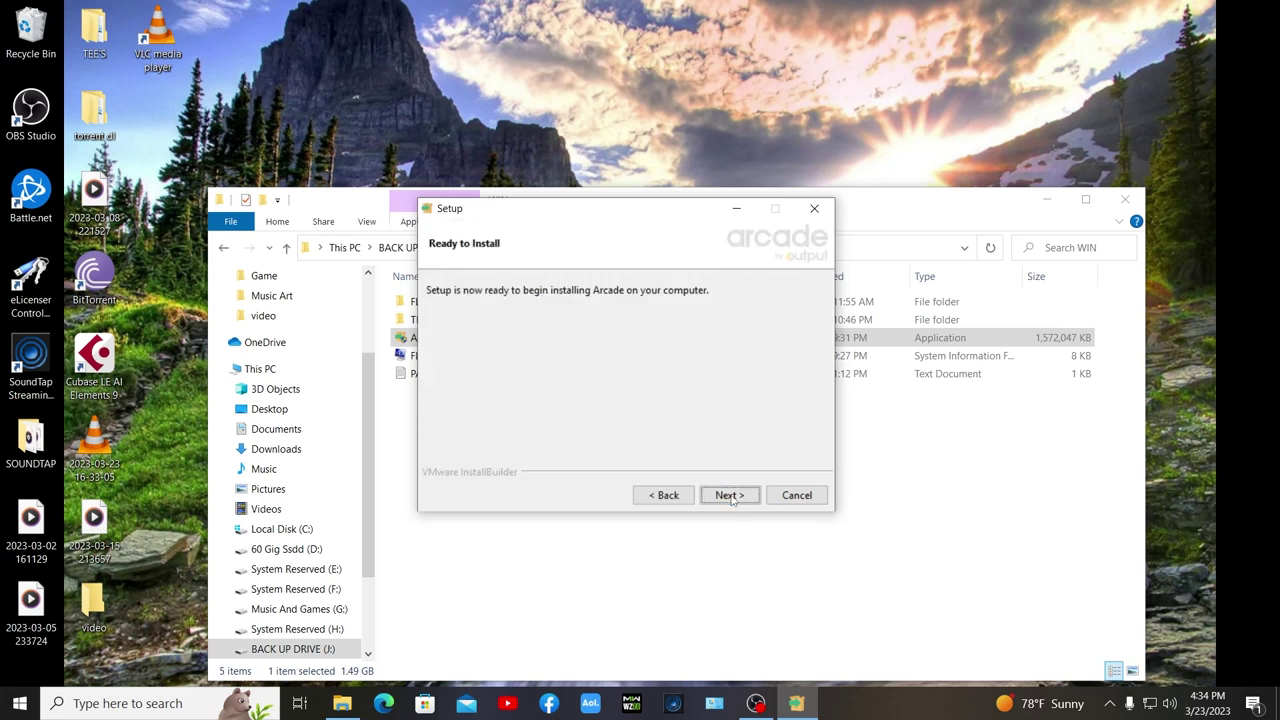
click(732, 497)
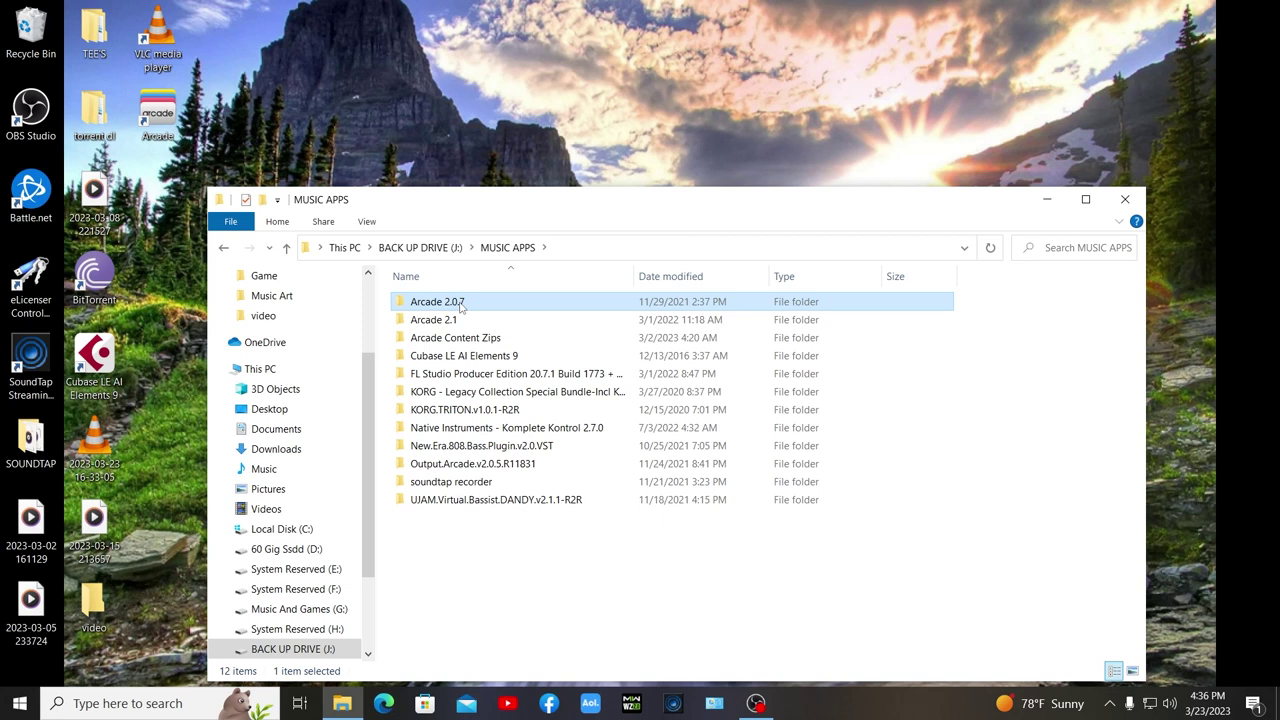
Run the Arcade 2.0.7 combo-upgrade installer from its update folder to apply the update.
double_click(461, 308)
double_click(461, 308)
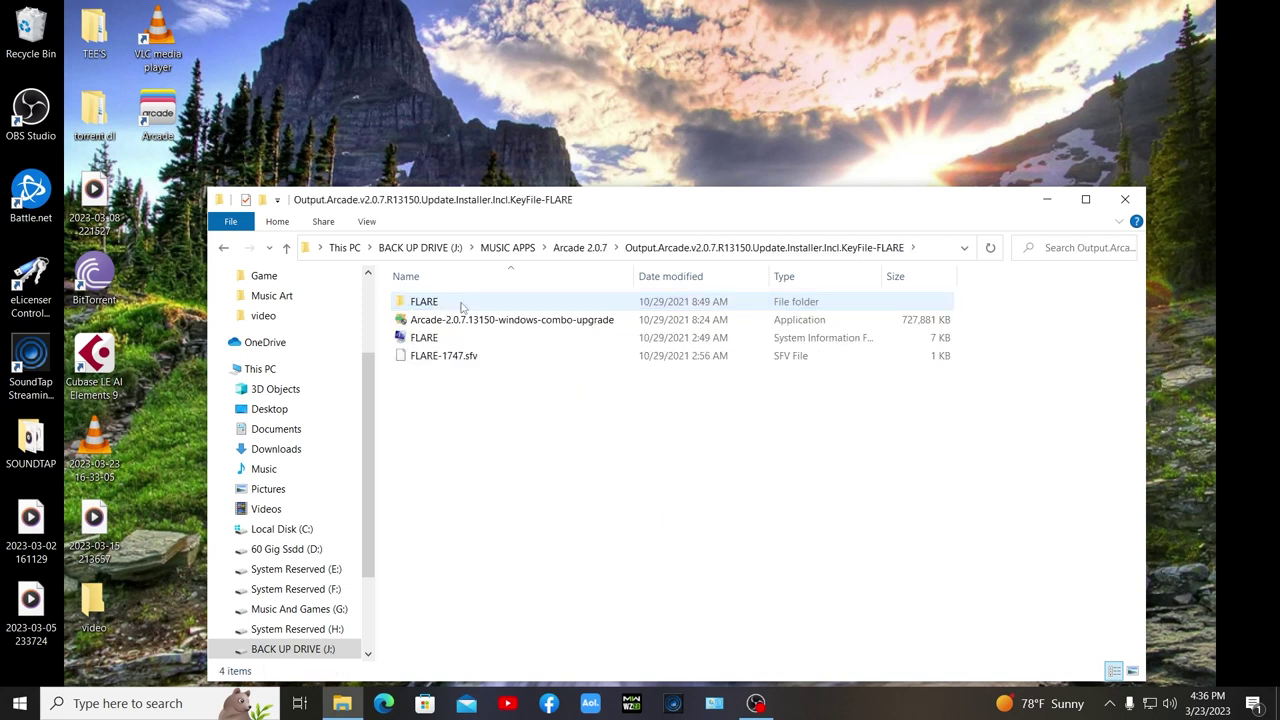
click(468, 321)
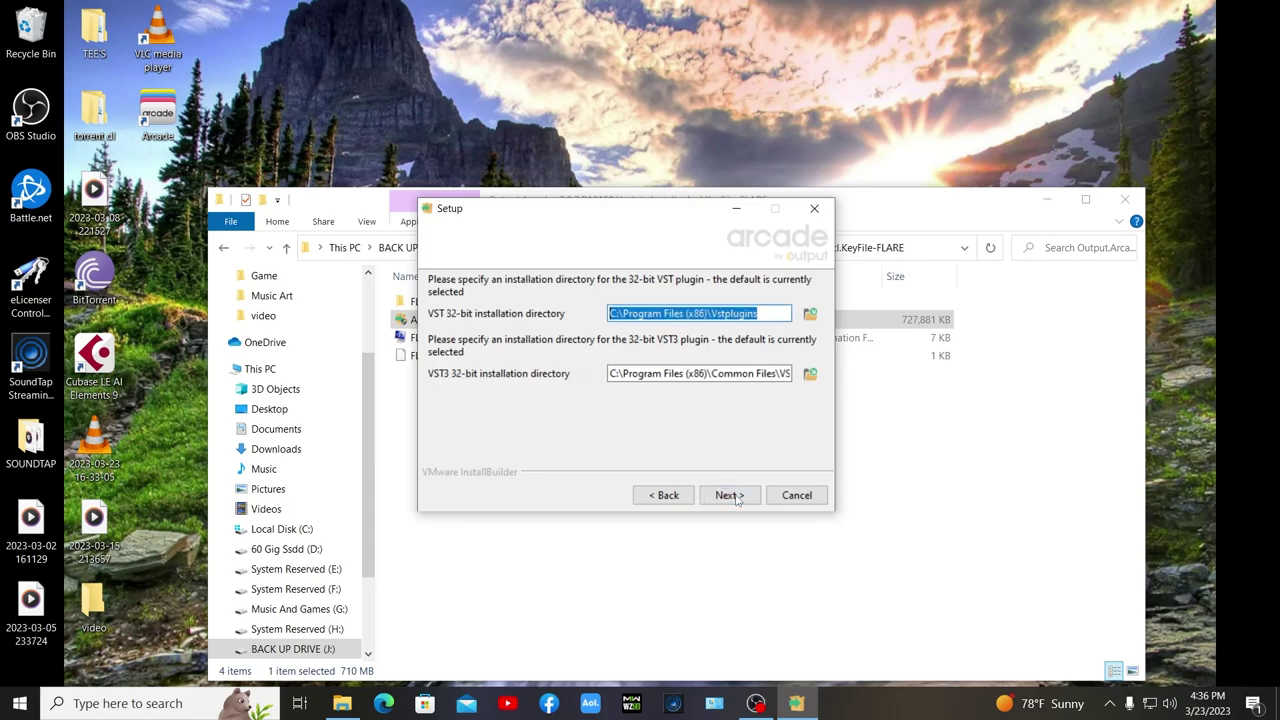
click(733, 497)
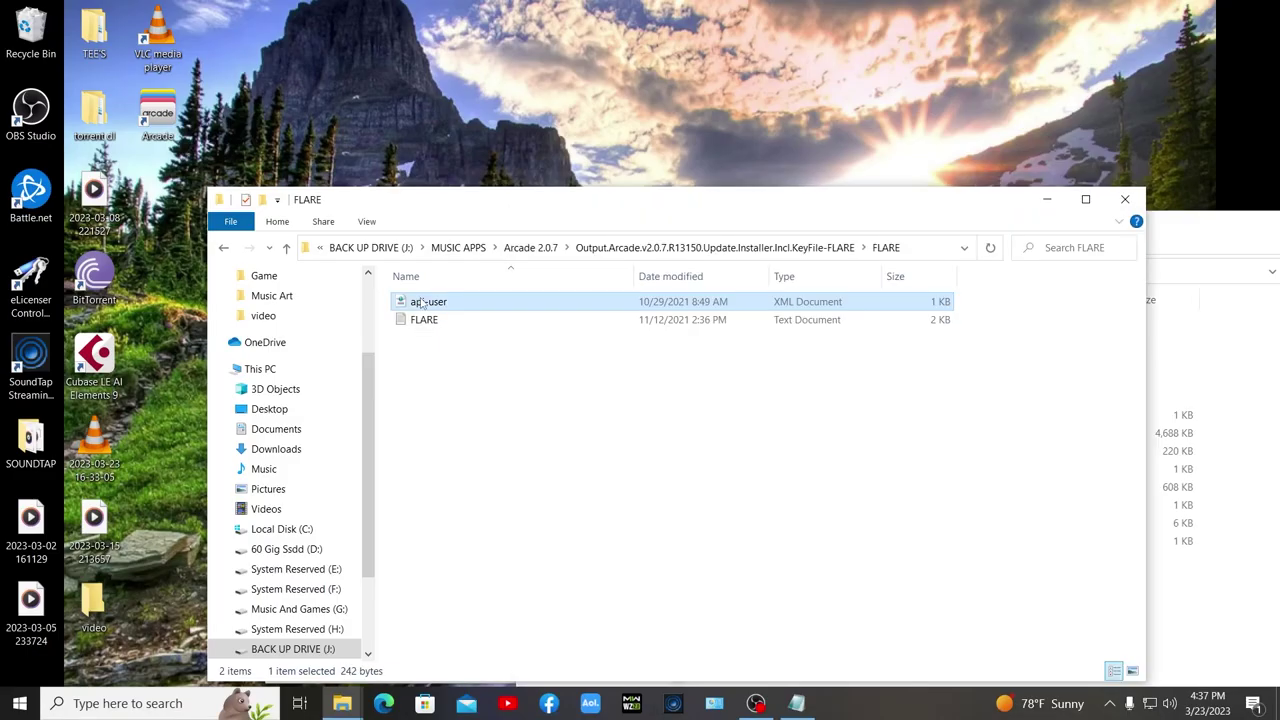
Copy the api-user keyfile into C:\ProgramData\Output\Arcade, then close that Explorer window.
right_click(422, 303)
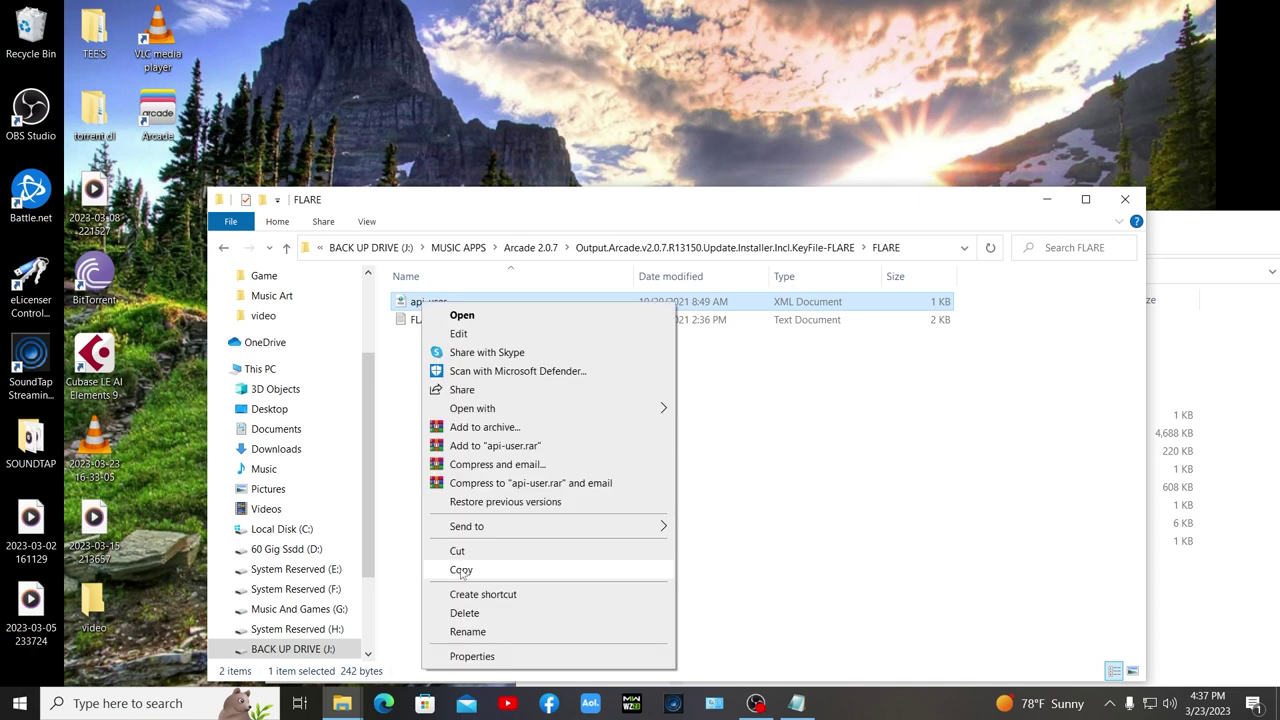
click(461, 570)
click(667, 267)
key(ctrl+v)
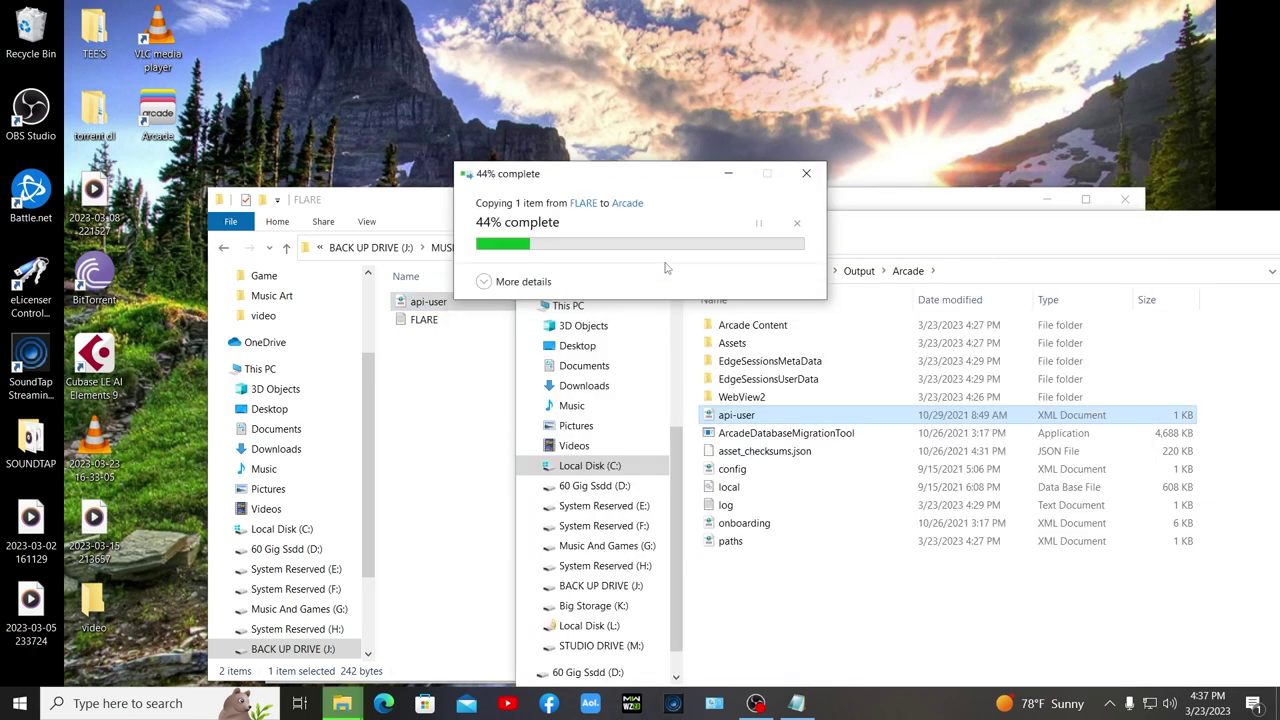
click(1255, 137)
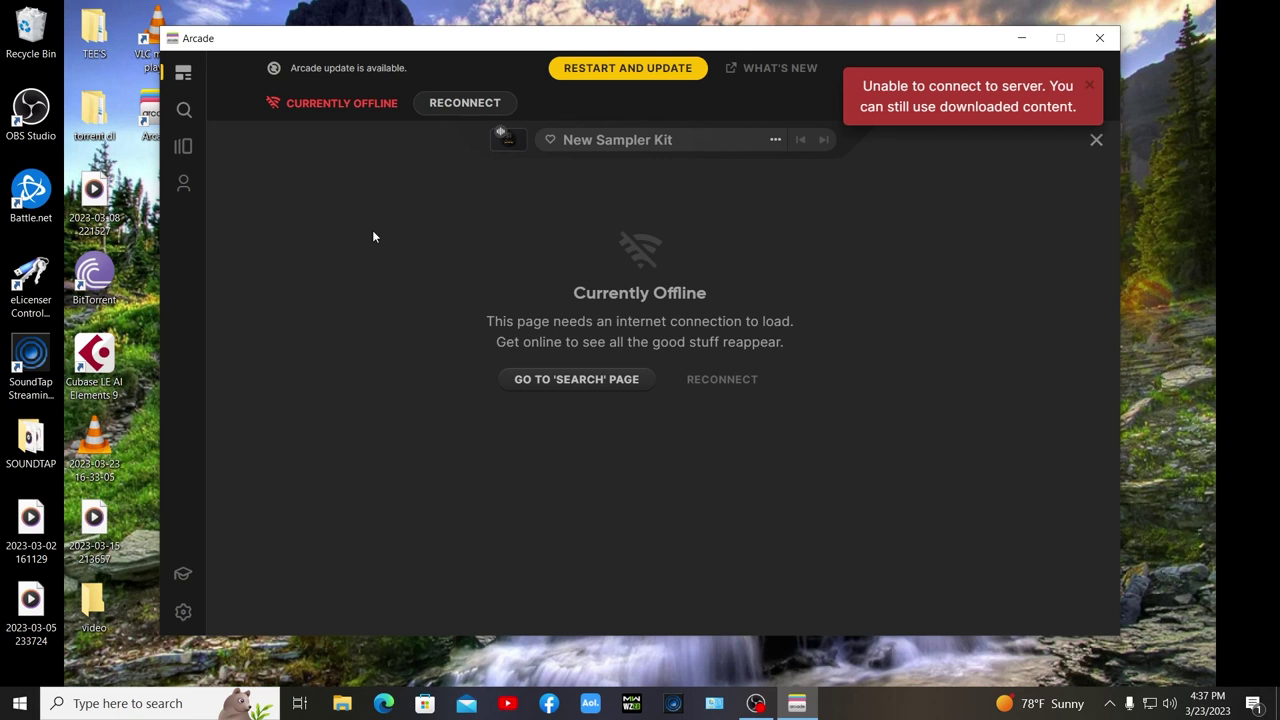
Open Search in offline Arcade and load the Lofi World sampler kit.
click(576, 379)
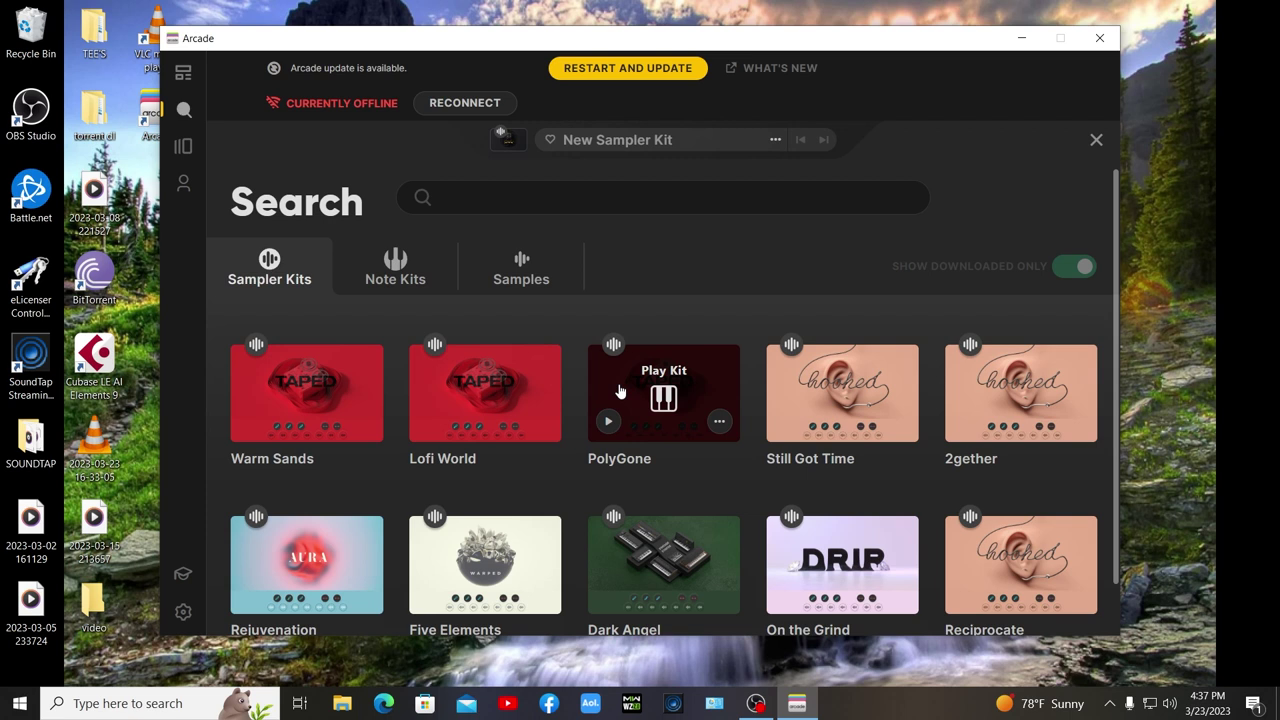
click(533, 434)
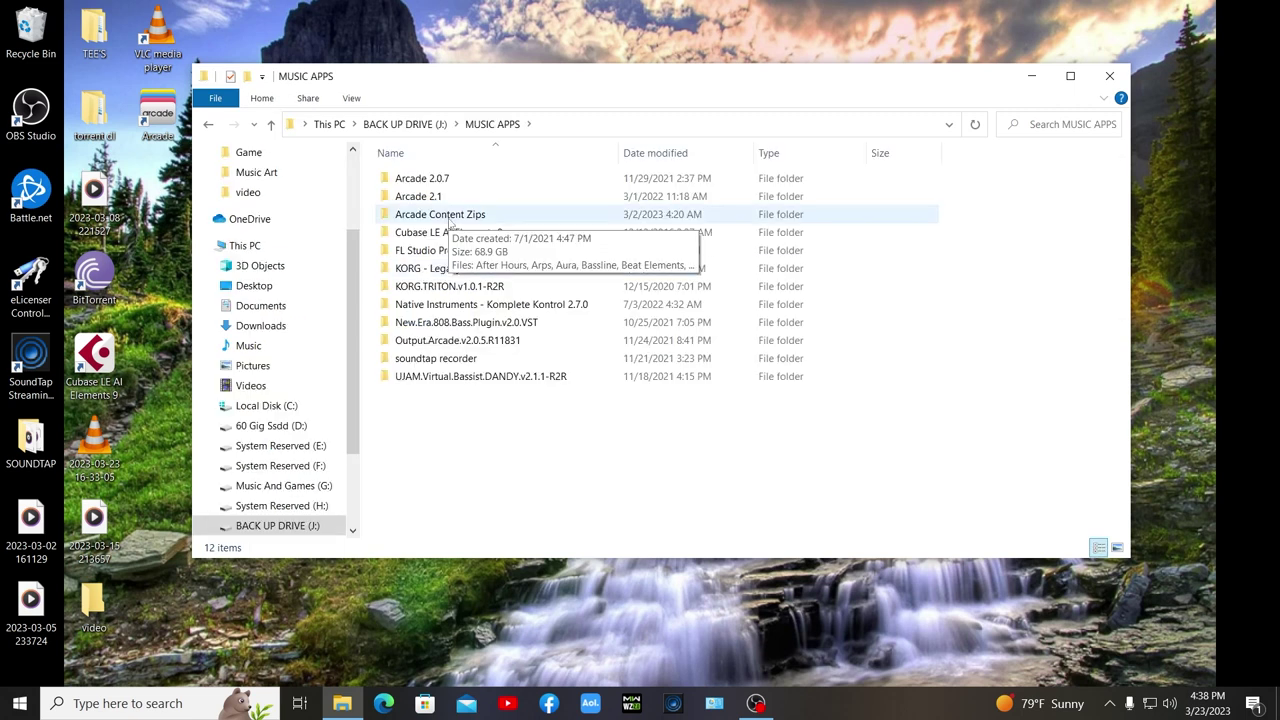
Browse through the TEAM.FLARE Utility Tool folder into FLARE Arcade v2.0 Utility and select its program.
double_click(450, 218)
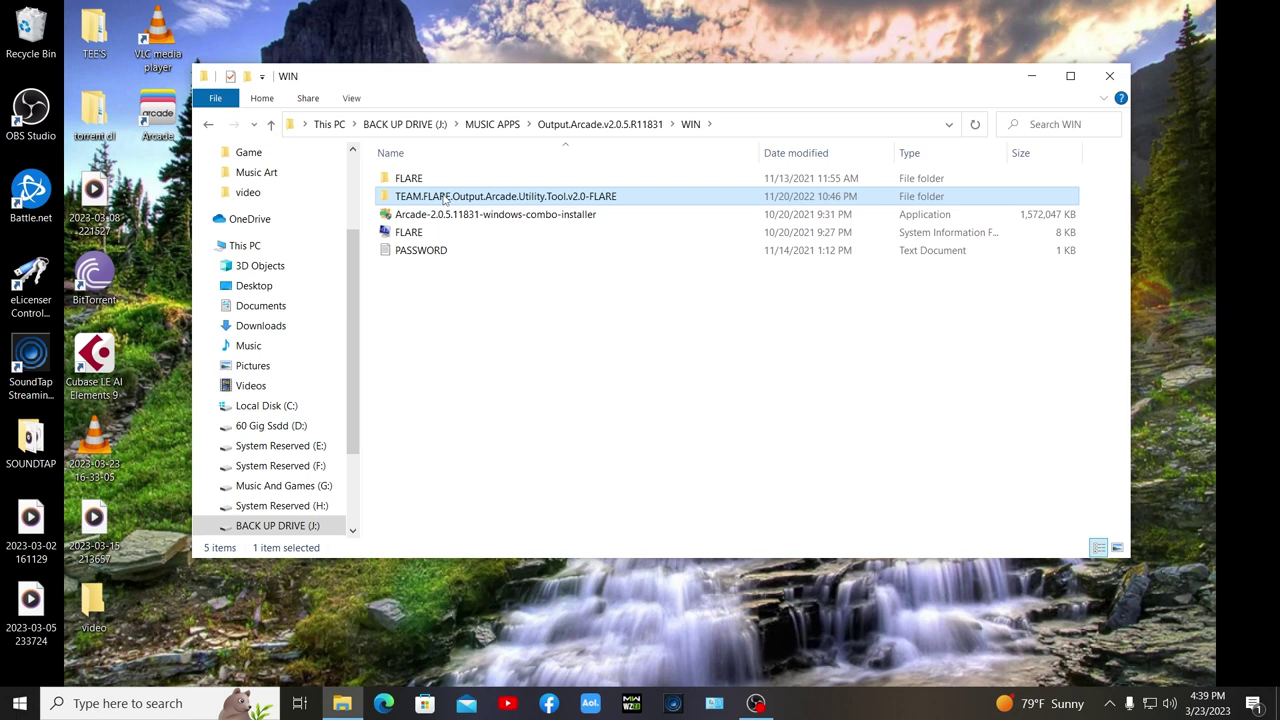
double_click(445, 198)
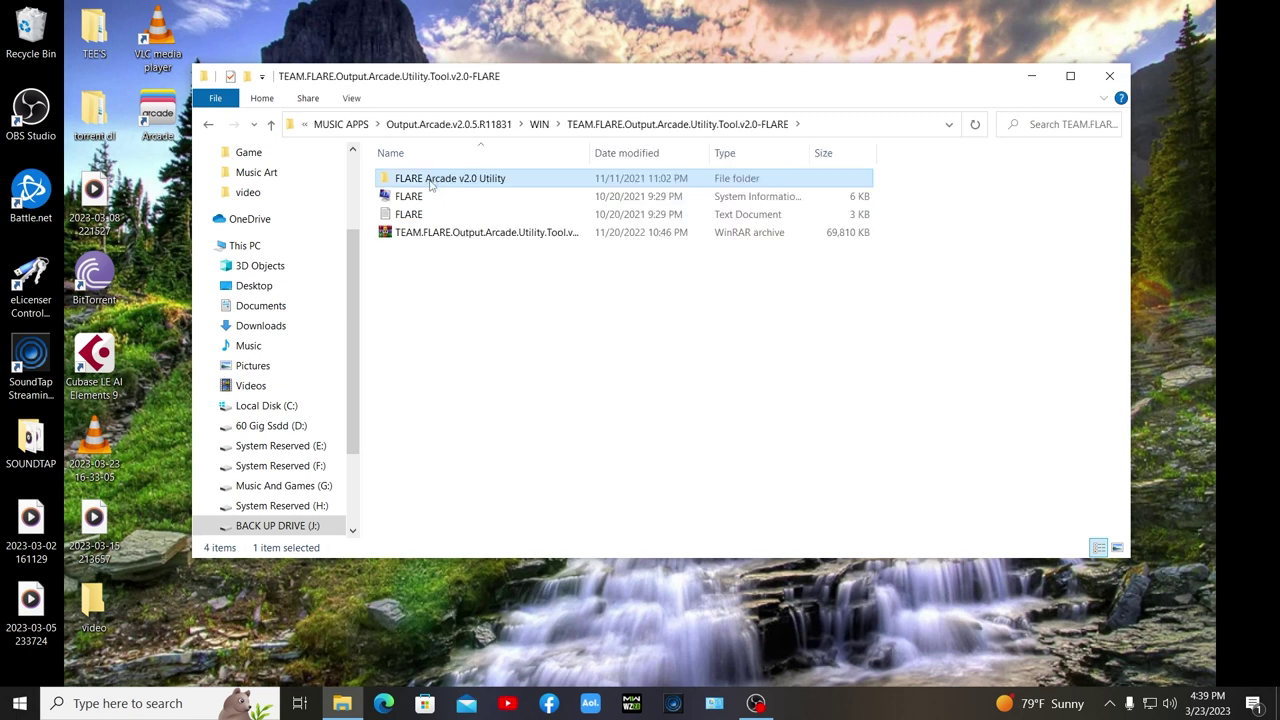
double_click(432, 182)
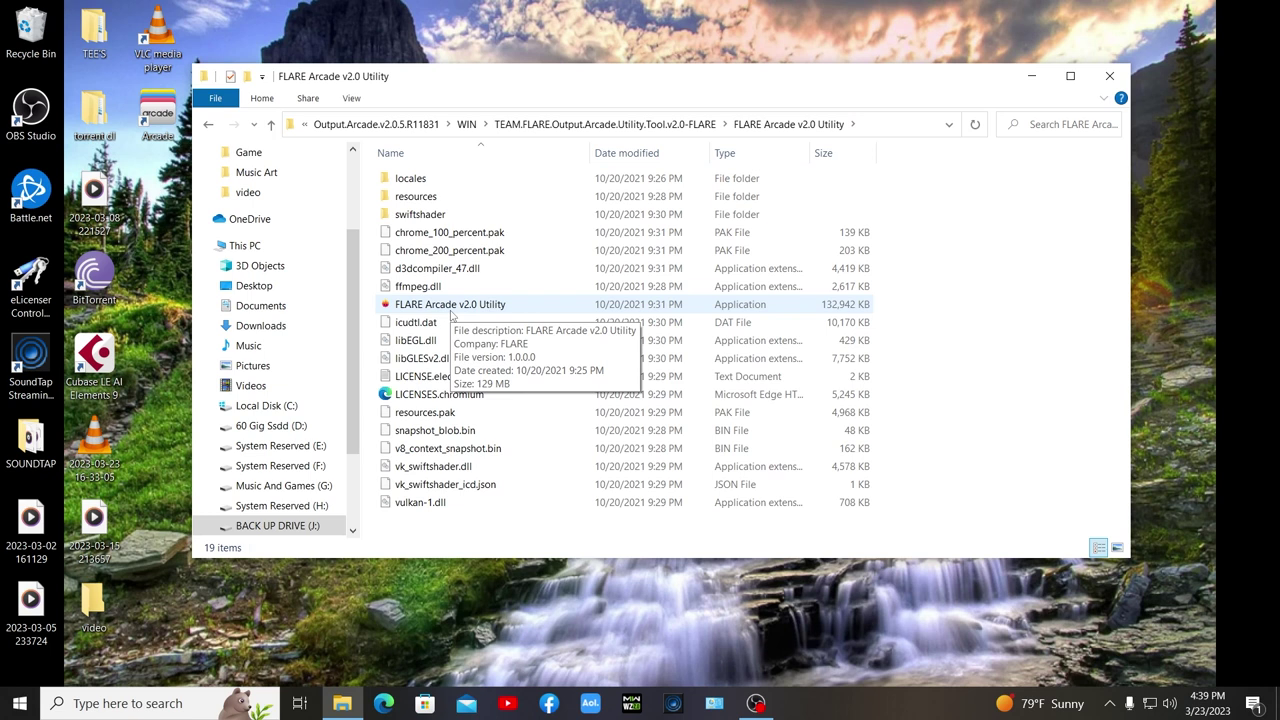
click(460, 308)
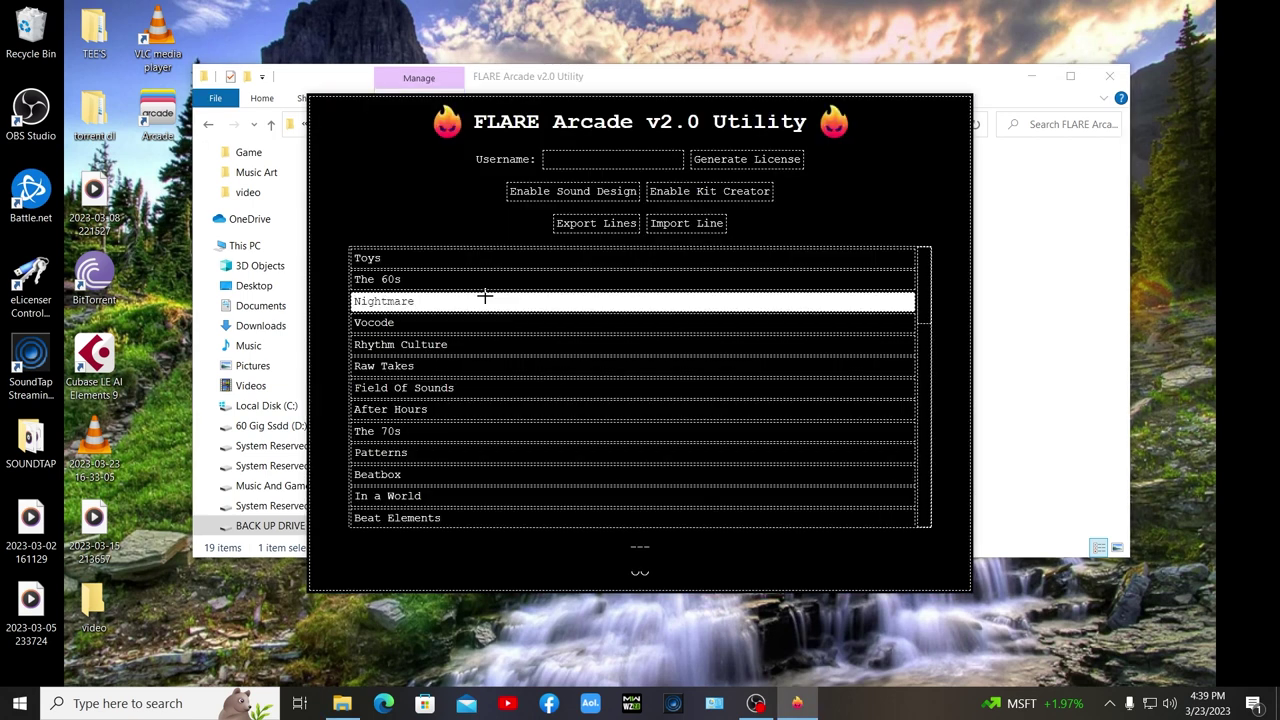
Scroll the utility's line list down and select the Sazón line.
scroll(485, 296, down, 3)
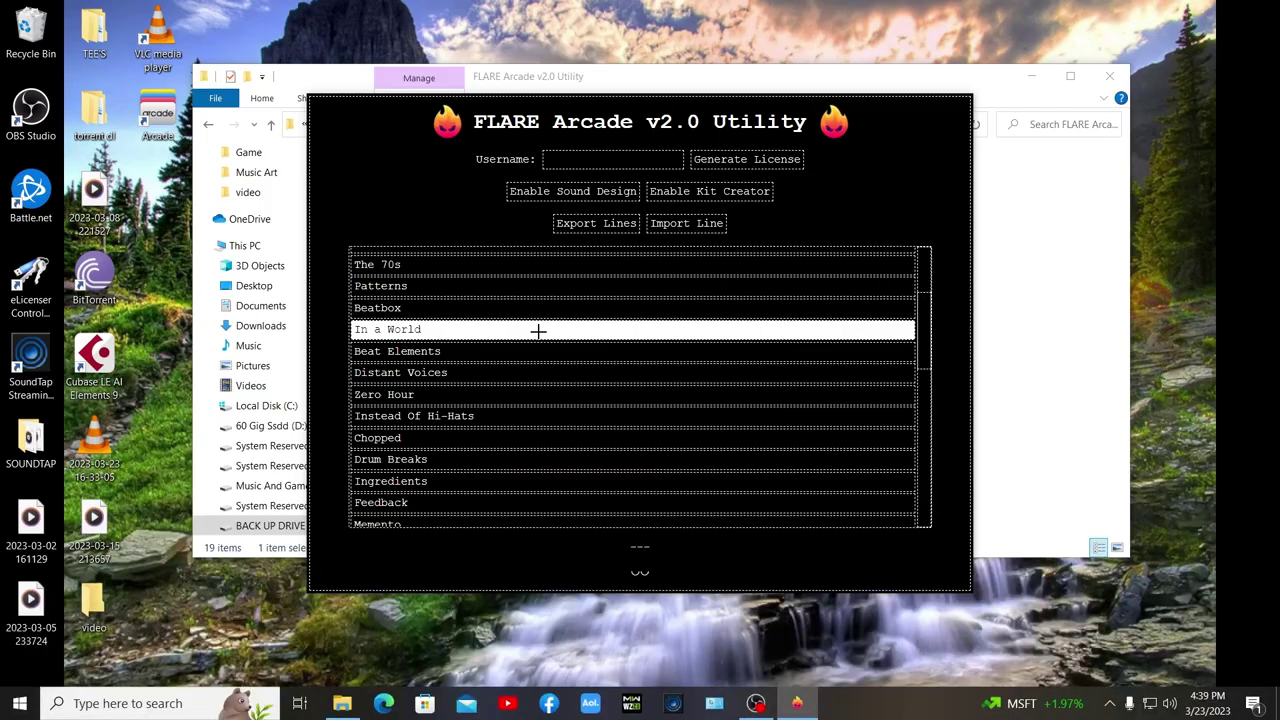
scroll(471, 468, down, 3)
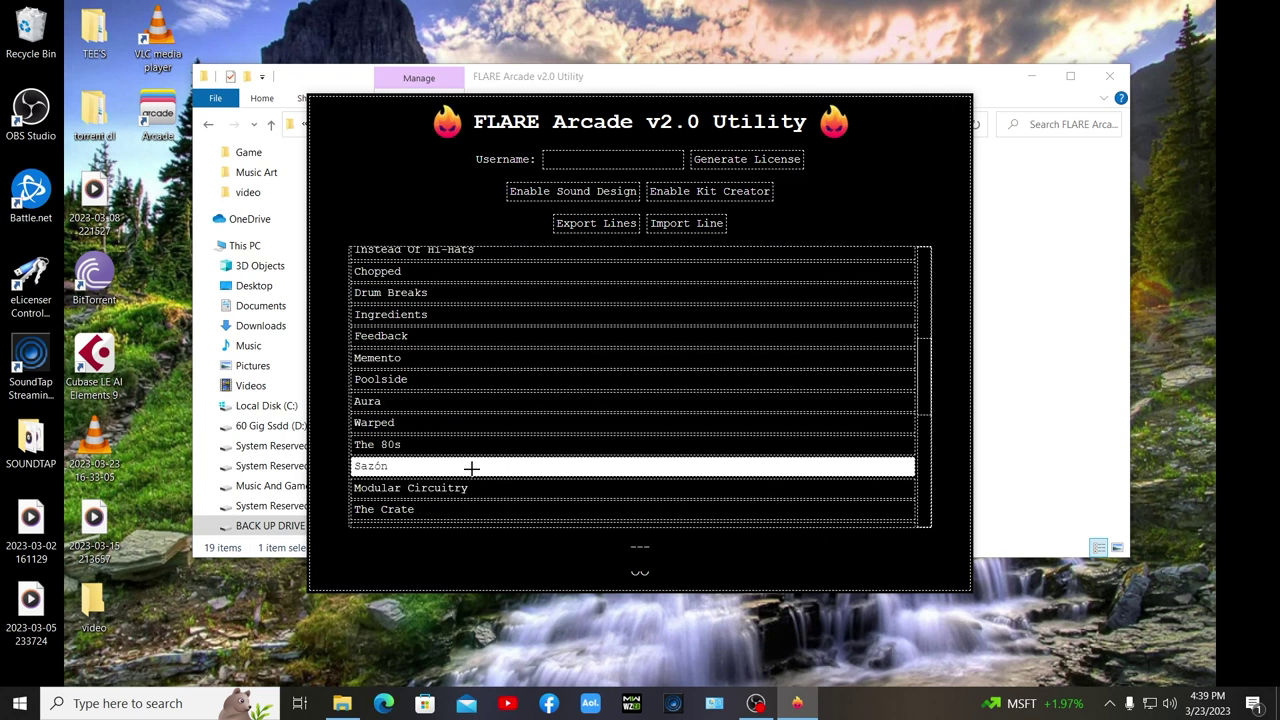
click(471, 468)
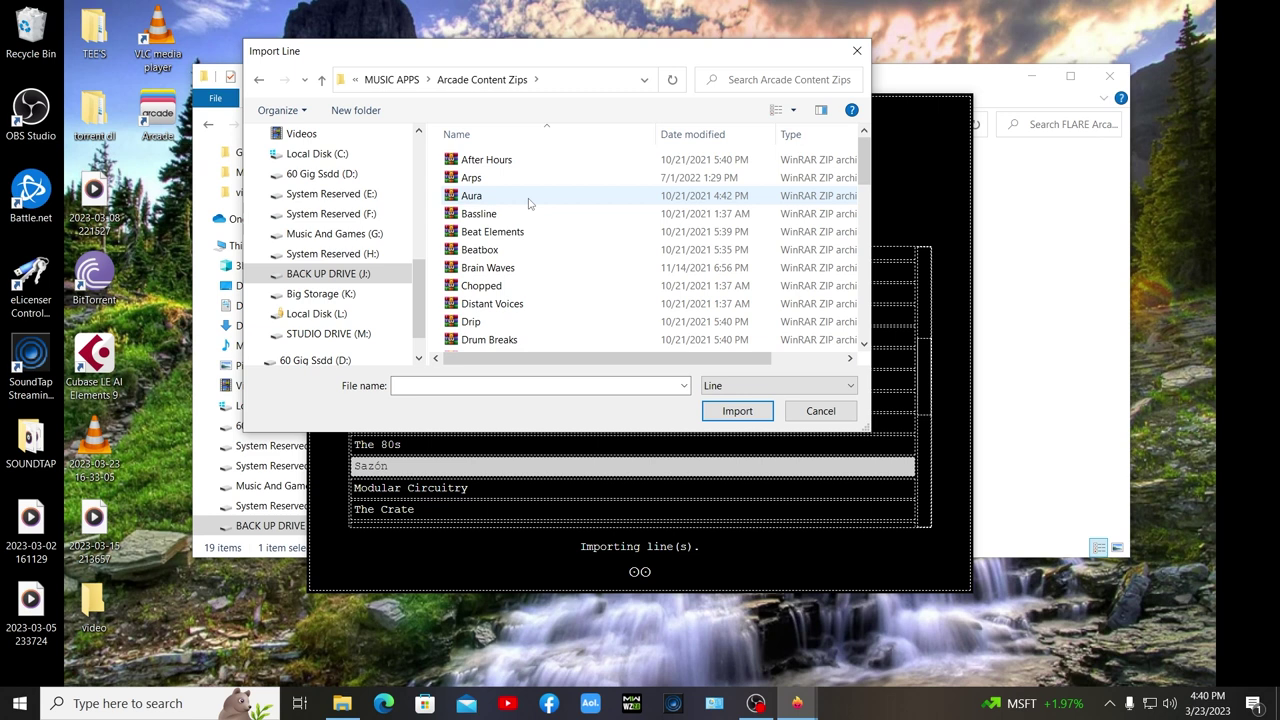
Select the Sazón ZIP in the Import Line dialog and import it.
scroll(530, 203, down, 5)
click(560, 252)
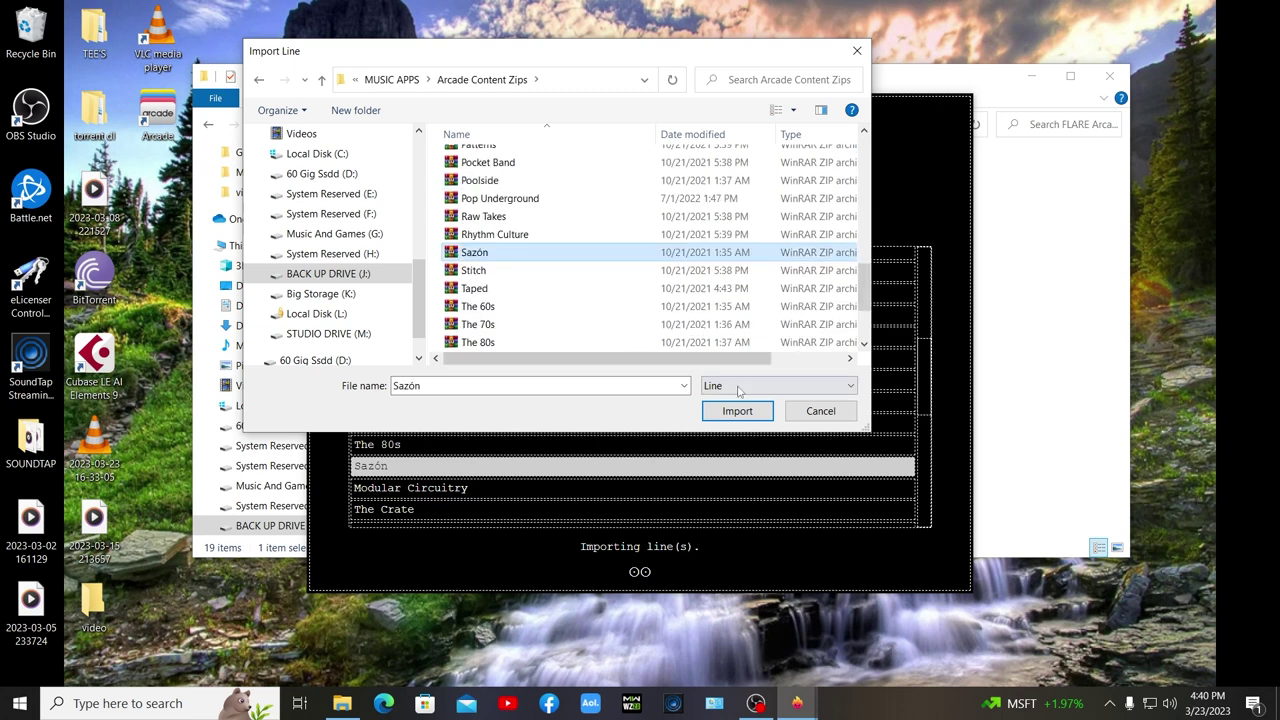
click(737, 411)
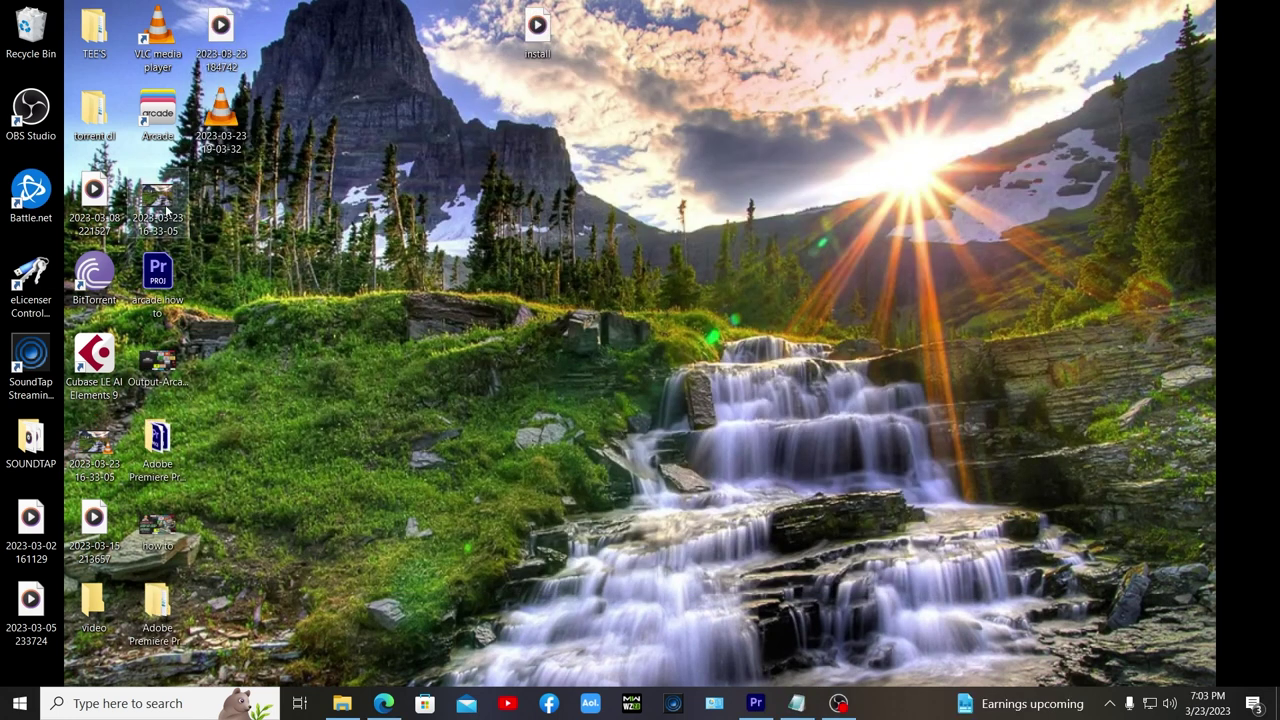
Launch Arcade from the desktop shortcut, open Search, and scroll down the Sampler Kits grid.
double_click(155, 121)
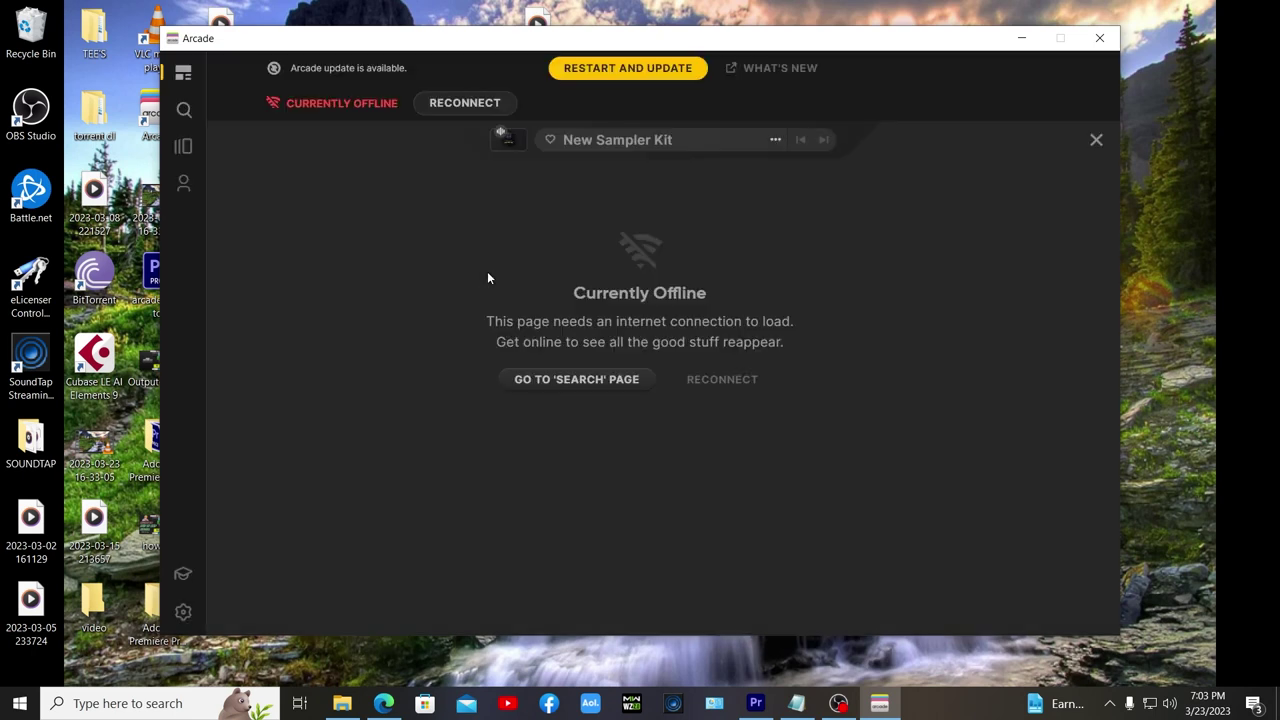
click(184, 110)
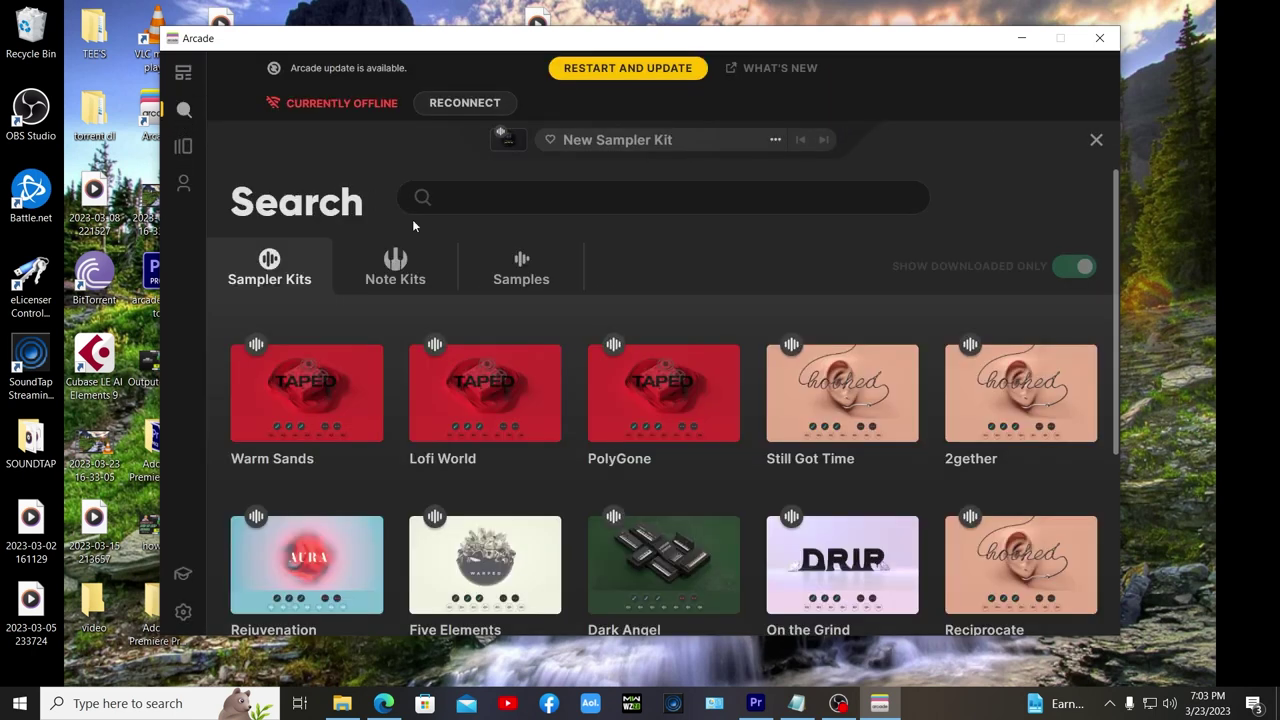
scroll(844, 372, down, 2)
scroll(844, 372, down, 1)
scroll(700, 420, down, 2)
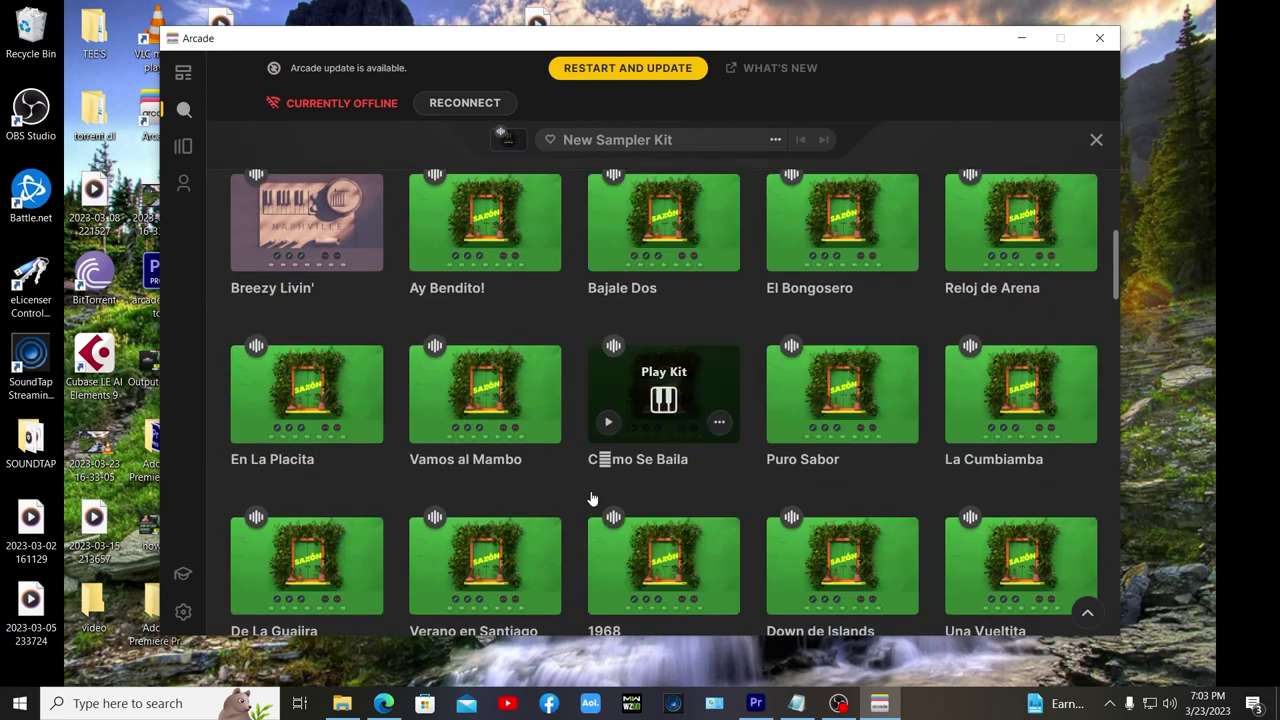
click(485, 400)
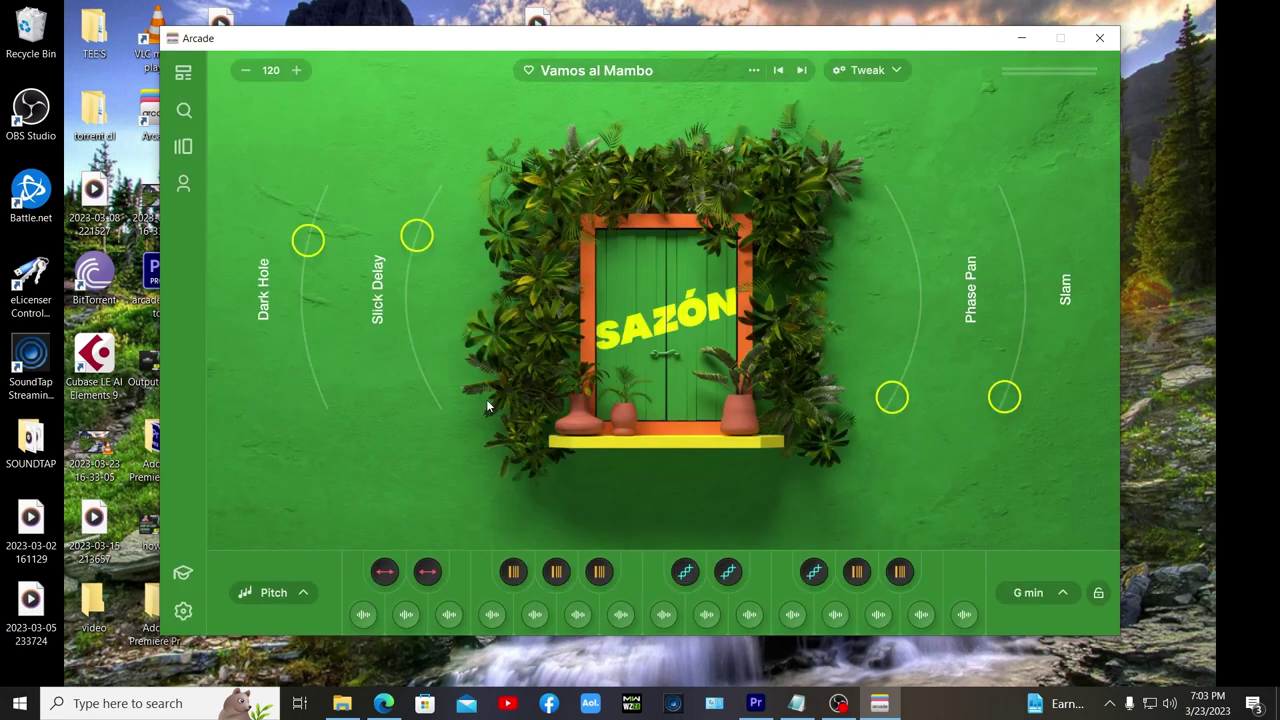